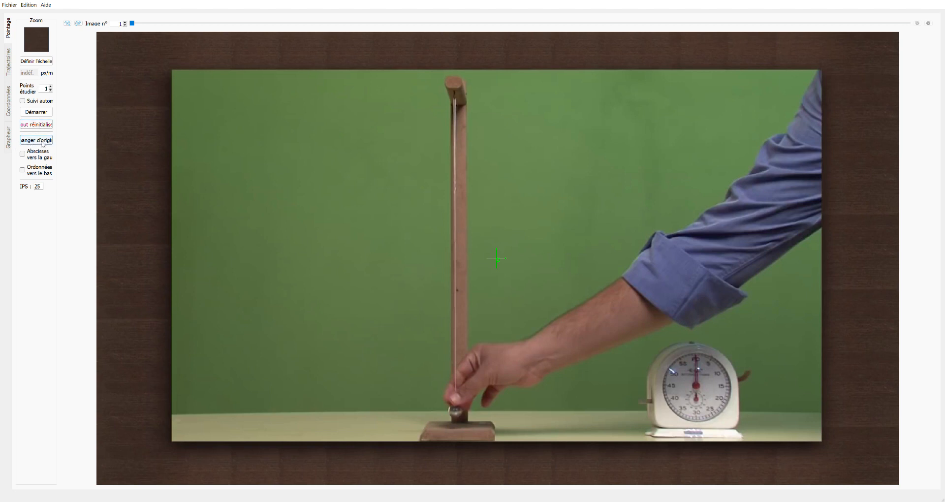
Place the coordinate origin on the ball at rest at the foot of the stand and define the length scale along the pendulum's thread
{"action": "left_click", "coordinate": [35, 143]}
{"action": "left_click", "coordinate": [458, 414]}
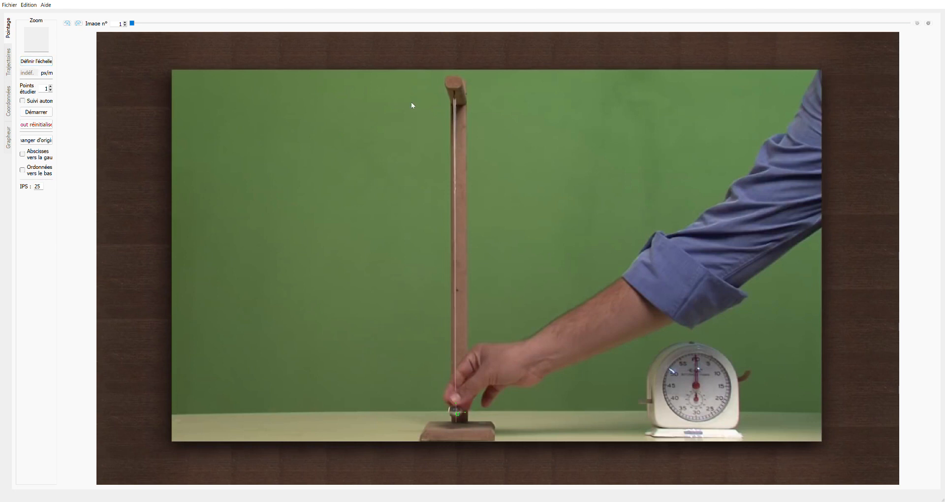
{"action": "left_click", "coordinate": [39, 65]}
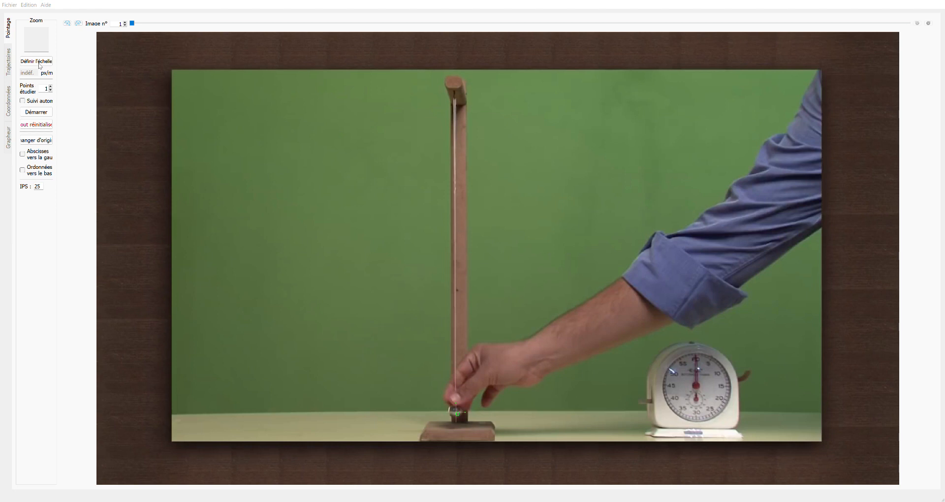
{"action": "left_click", "coordinate": [477, 261]}
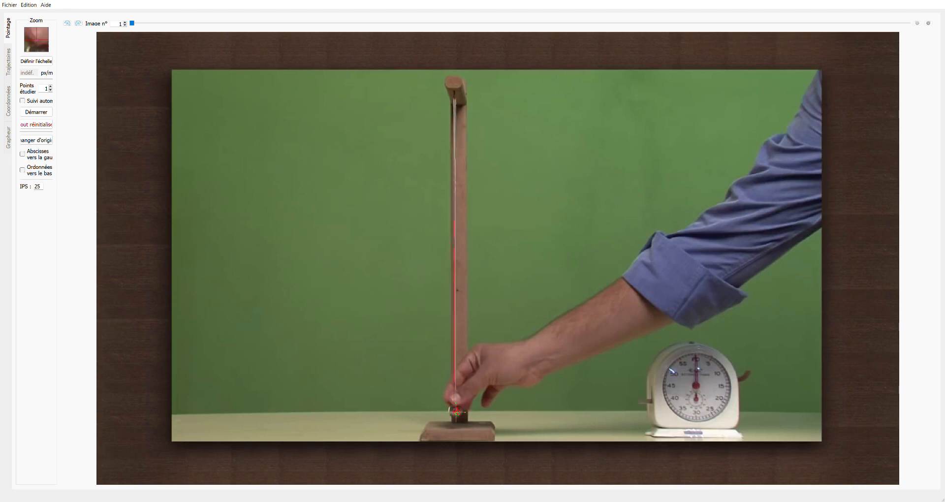
{"action": "left_click_drag", "start_coordinate": [458, 415], "coordinate": [457, 415]}
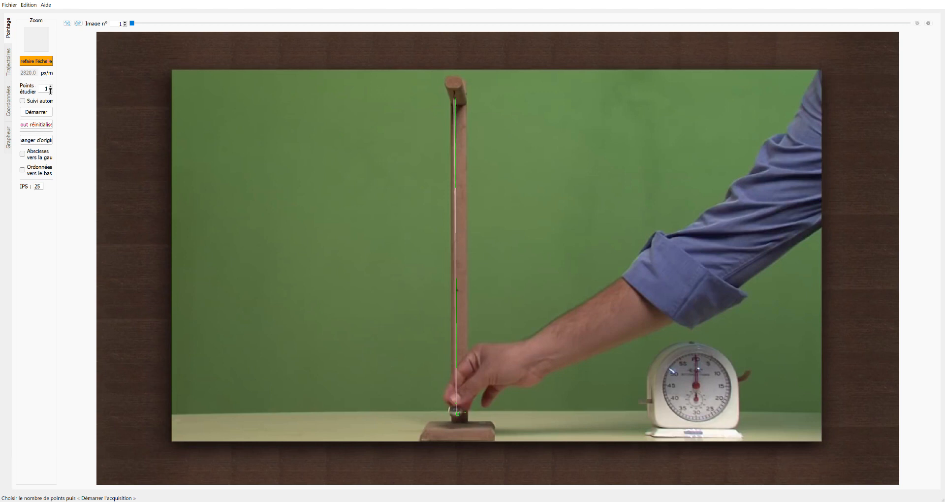
{"action": "left_click", "coordinate": [50, 86]}
{"action": "left_click", "coordinate": [22, 154]}
{"action": "left_click", "coordinate": [22, 154]}
{"action": "left_click", "coordinate": [22, 170]}
Advance the video to image 36, where the ball has been released, and start marking positions
{"action": "left_click", "coordinate": [125, 22]}
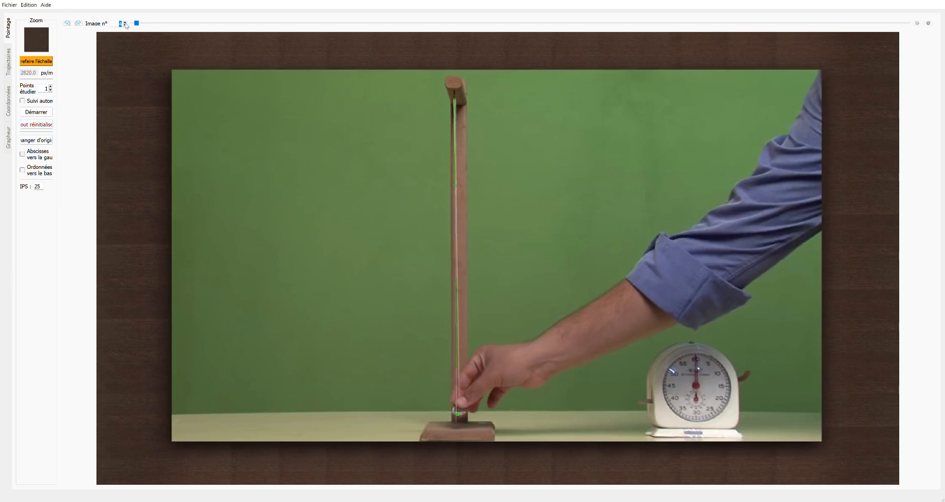
{"action": "left_click_drag", "start_coordinate": [138, 24], "coordinate": [188, 27]}
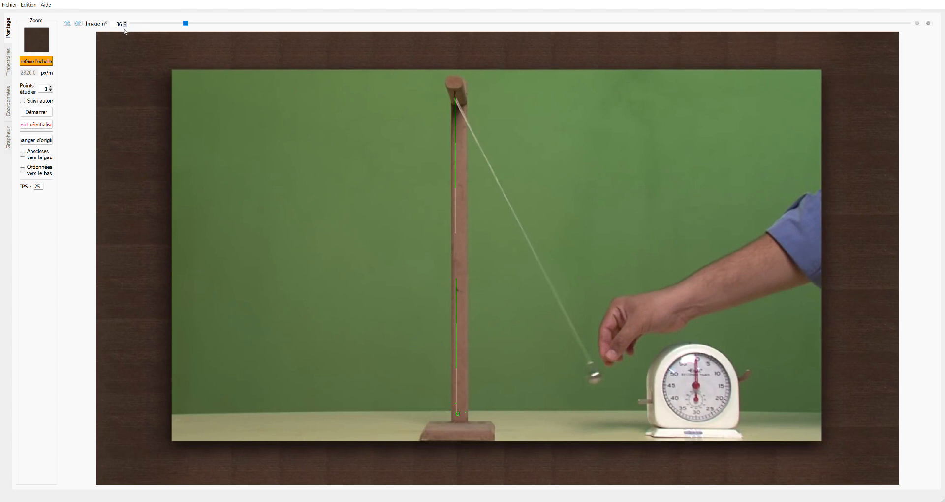
{"action": "left_click", "coordinate": [43, 112]}
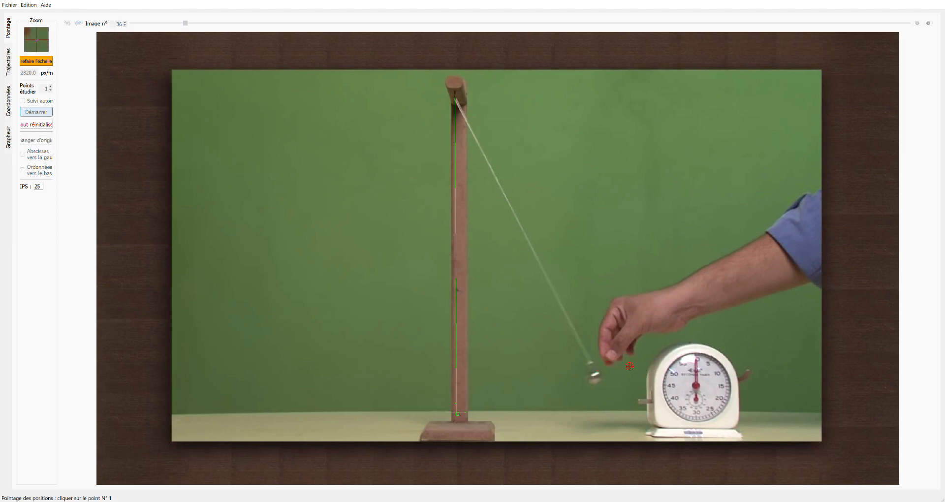
Mark the swinging ball's position in each successive image from 36 to 48
{"action": "left_click", "coordinate": [597, 381]}
{"action": "left_click", "coordinate": [580, 389]}
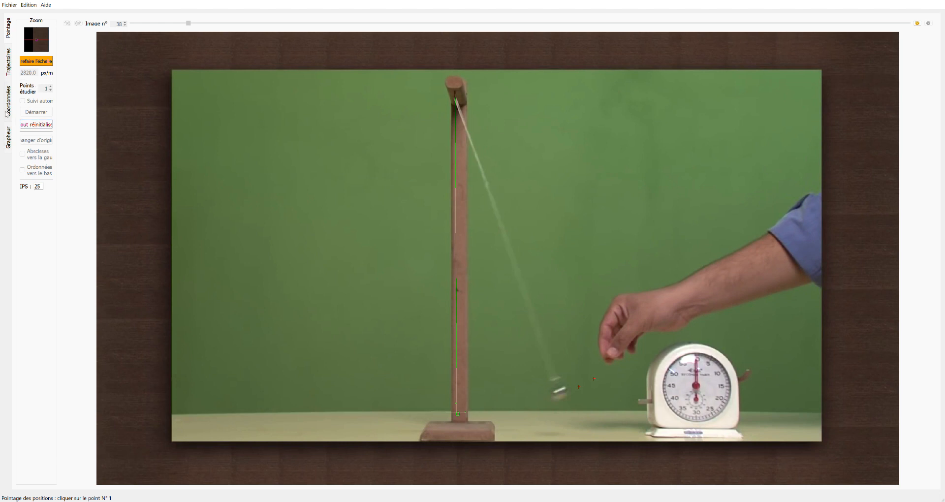
{"action": "left_click", "coordinate": [559, 394]}
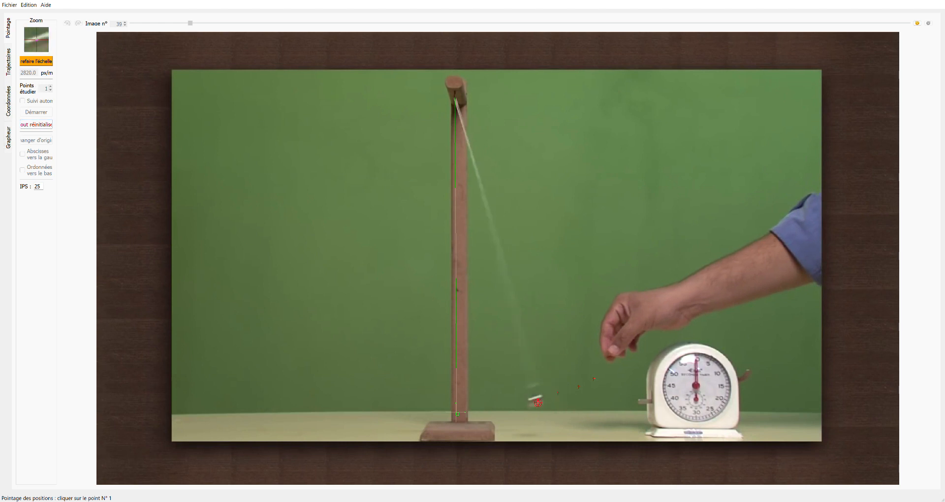
{"action": "left_click", "coordinate": [533, 399]}
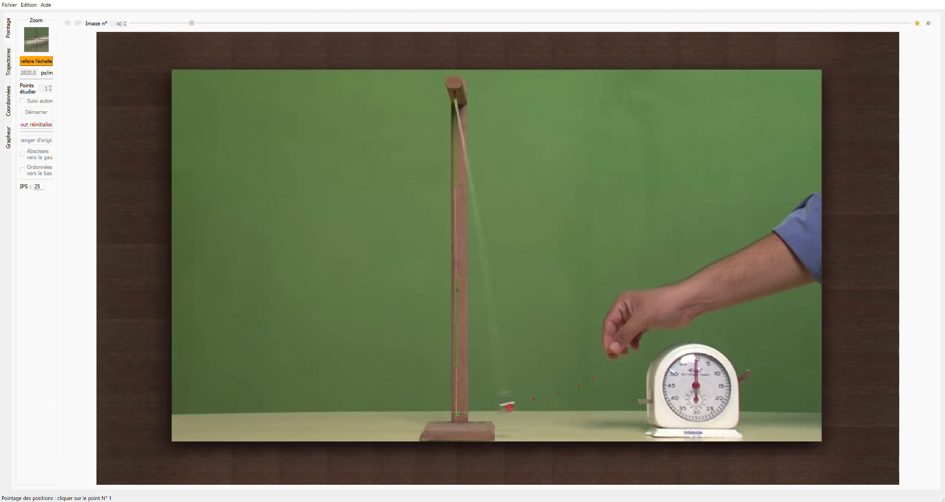
{"action": "left_click", "coordinate": [510, 408]}
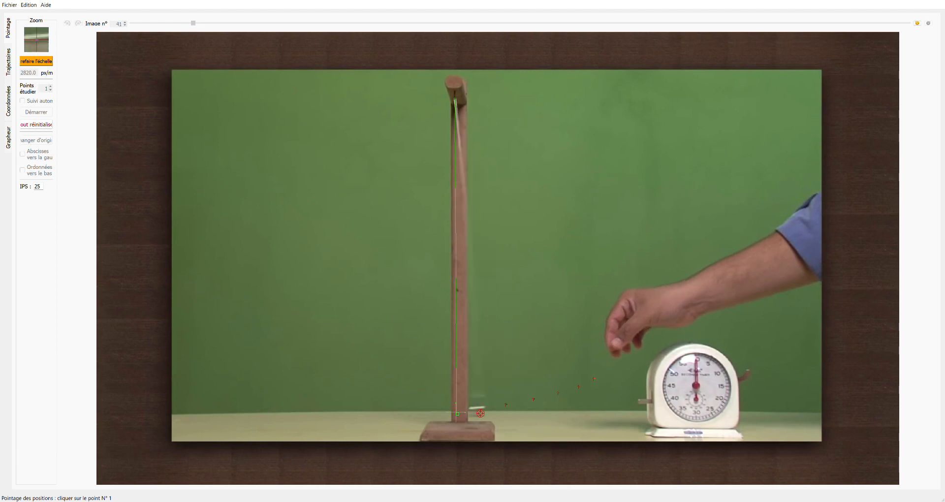
{"action": "left_click", "coordinate": [481, 412]}
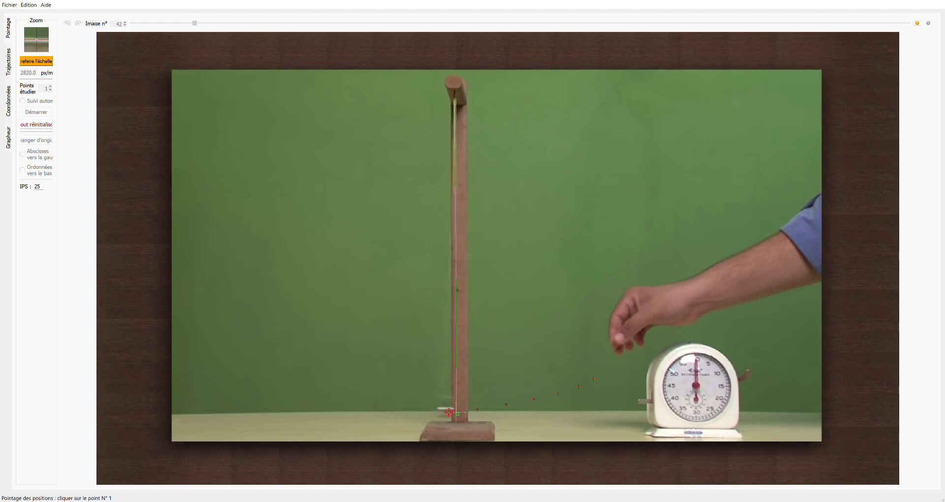
{"action": "left_click", "coordinate": [449, 412]}
{"action": "left_click", "coordinate": [410, 408]}
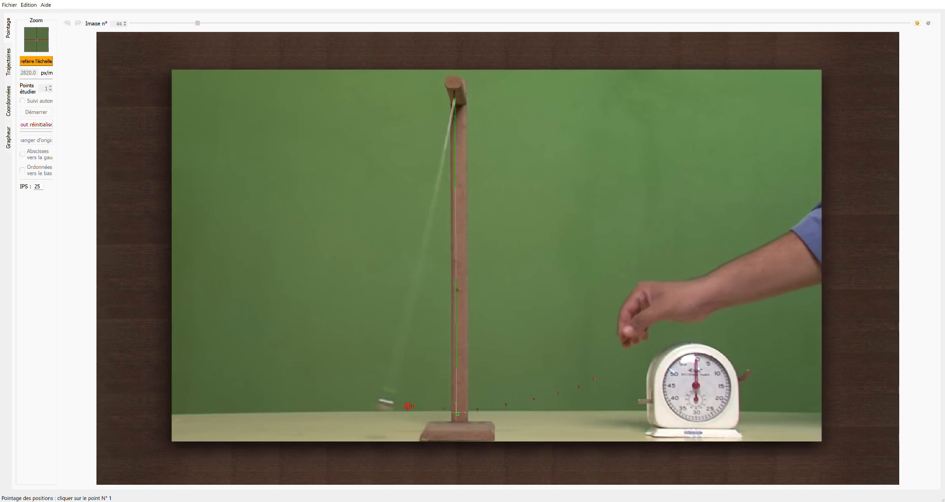
{"action": "left_click", "coordinate": [386, 402]}
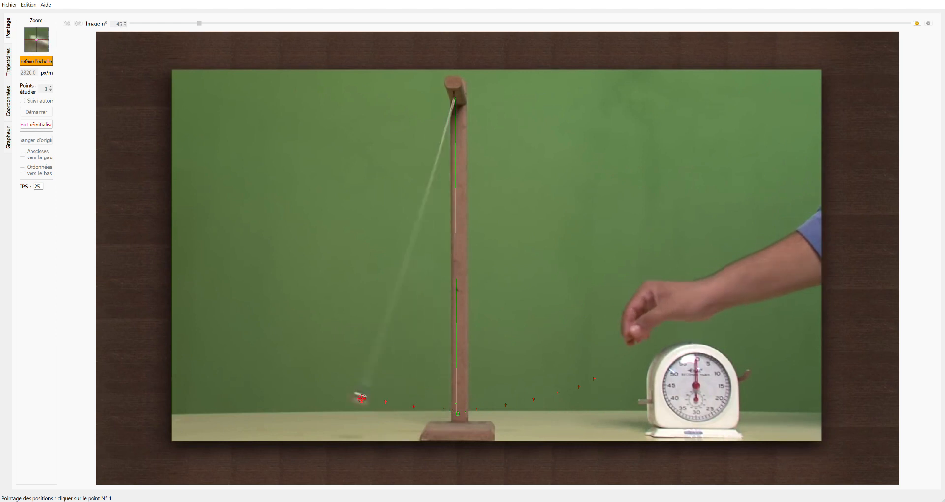
{"action": "left_click", "coordinate": [359, 394]}
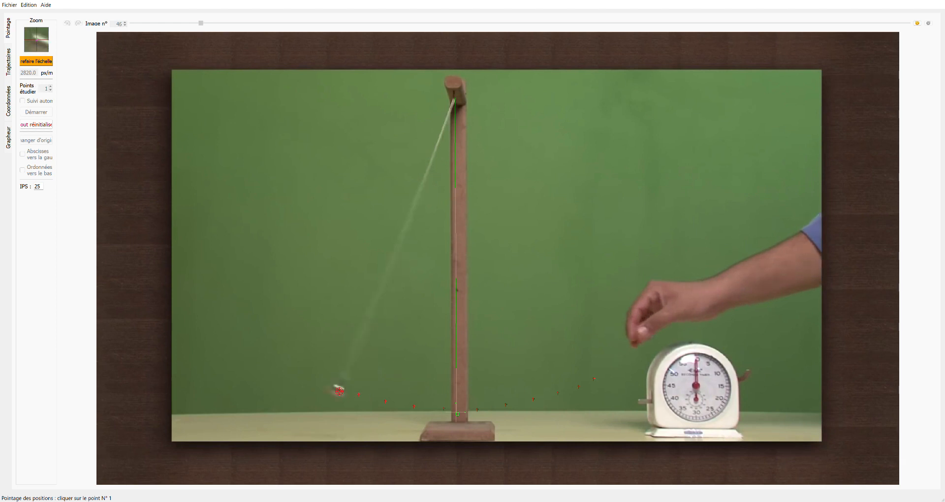
{"action": "left_click", "coordinate": [339, 390]}
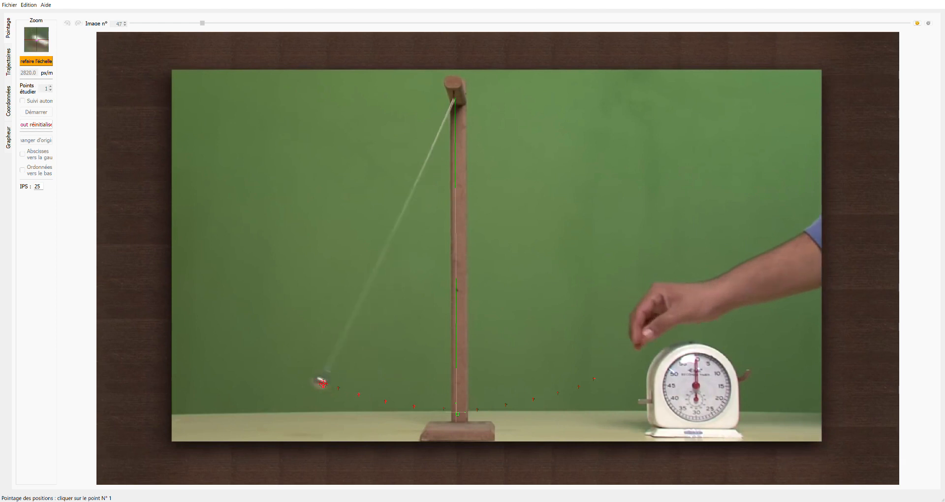
{"action": "left_click", "coordinate": [319, 380]}
{"action": "left_click", "coordinate": [311, 377]}
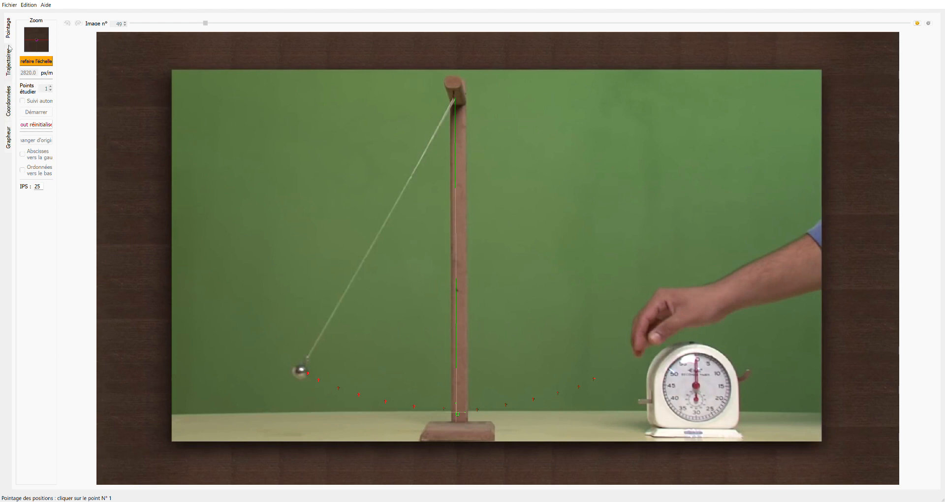
View the ball's trajectory and copy the full table of dates and coordinates to the clipboard
{"action": "left_click", "coordinate": [8, 63]}
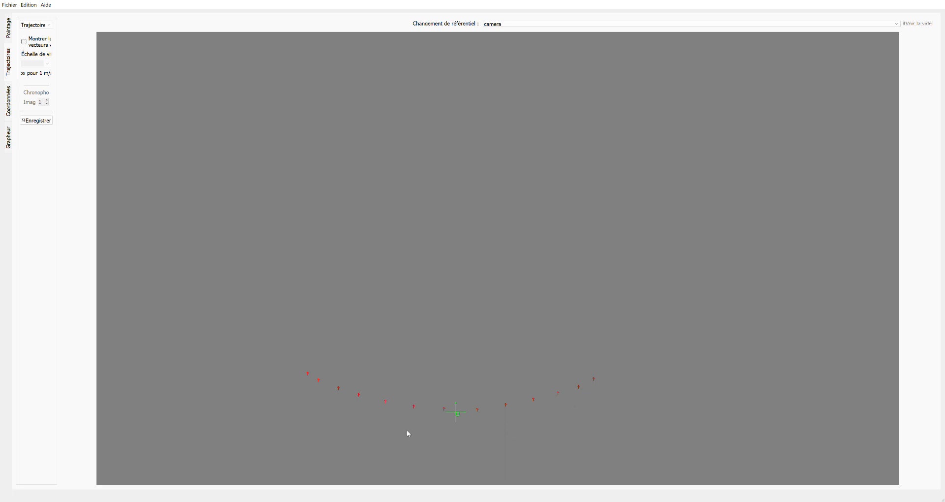
{"action": "left_click", "coordinate": [8, 107]}
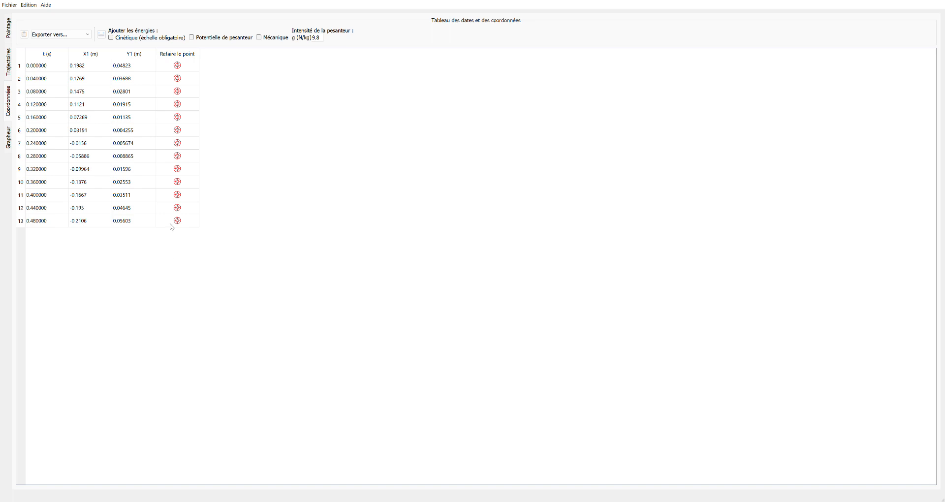
{"action": "left_click", "coordinate": [24, 36]}
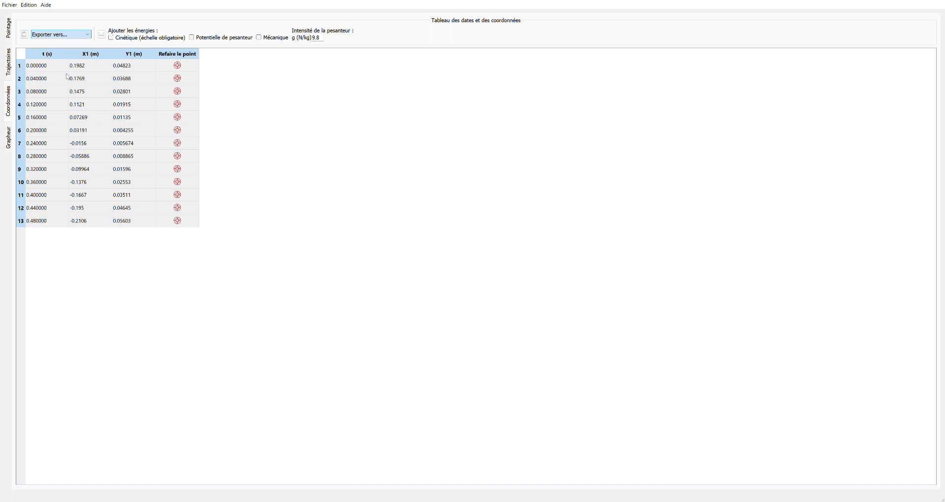
{"action": "left_click", "coordinate": [75, 247]}
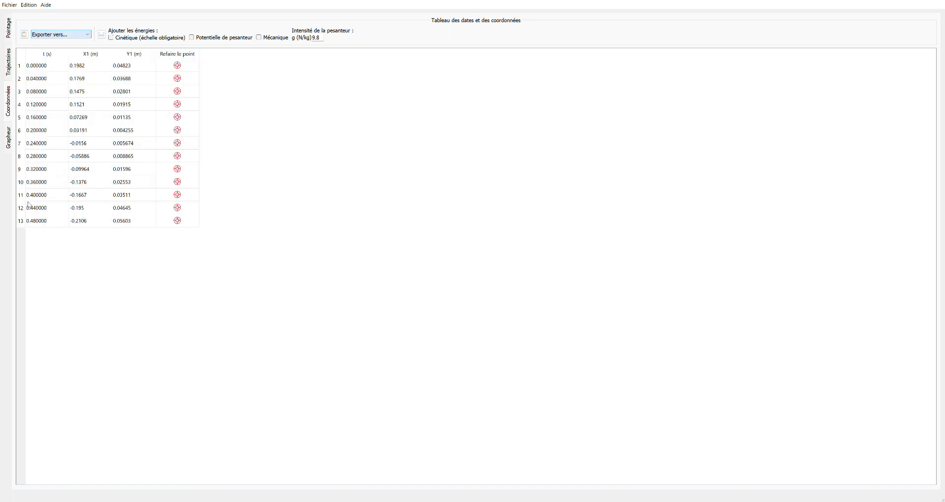
Plot X1 as a function of t, and switch the plotted quantity to the velocity Vx1
{"action": "left_click", "coordinate": [9, 139]}
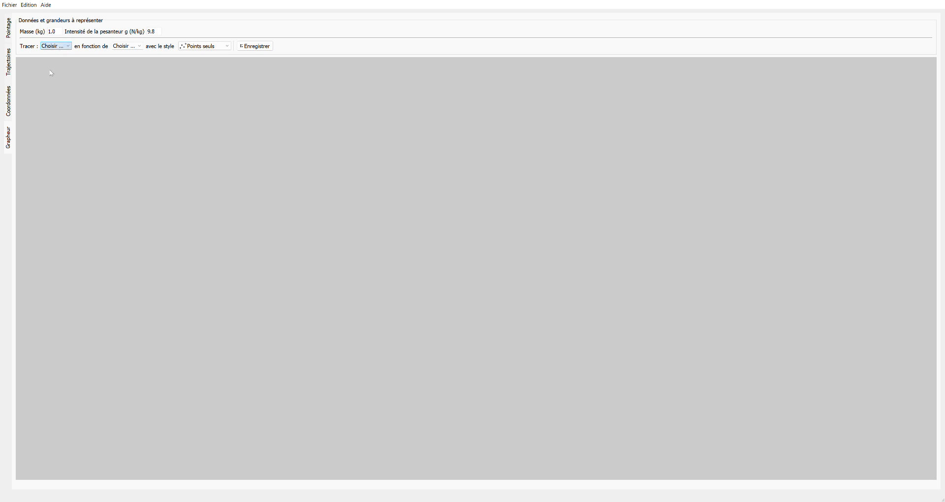
{"action": "left_click", "coordinate": [58, 47]}
{"action": "left_click", "coordinate": [62, 51]}
{"action": "left_click", "coordinate": [135, 46]}
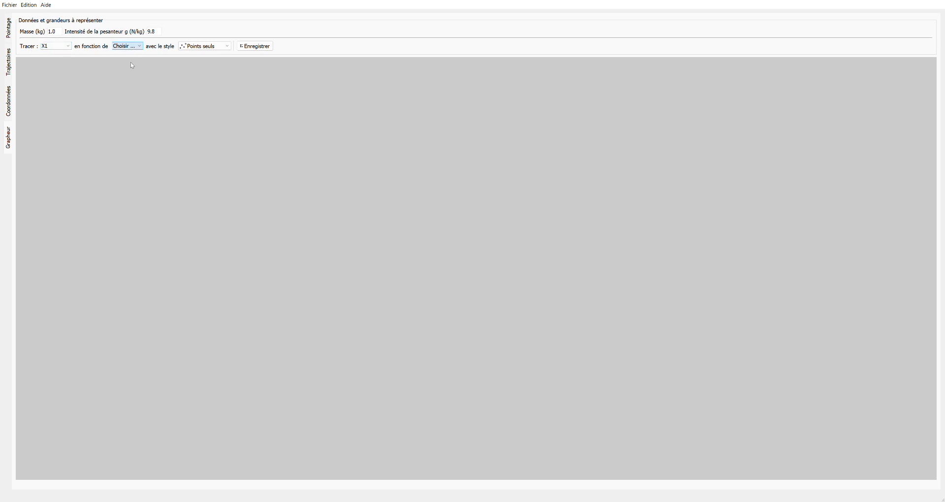
{"action": "left_click", "coordinate": [131, 62]}
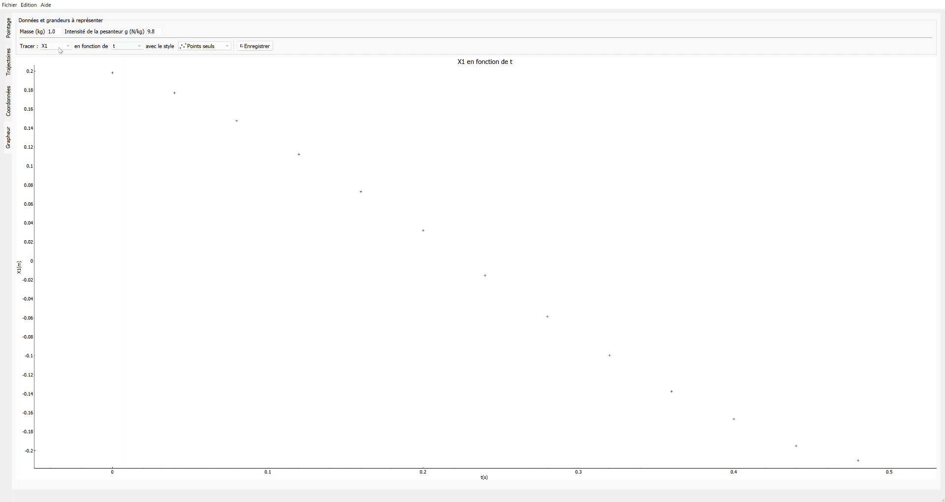
{"action": "left_click", "coordinate": [56, 83]}
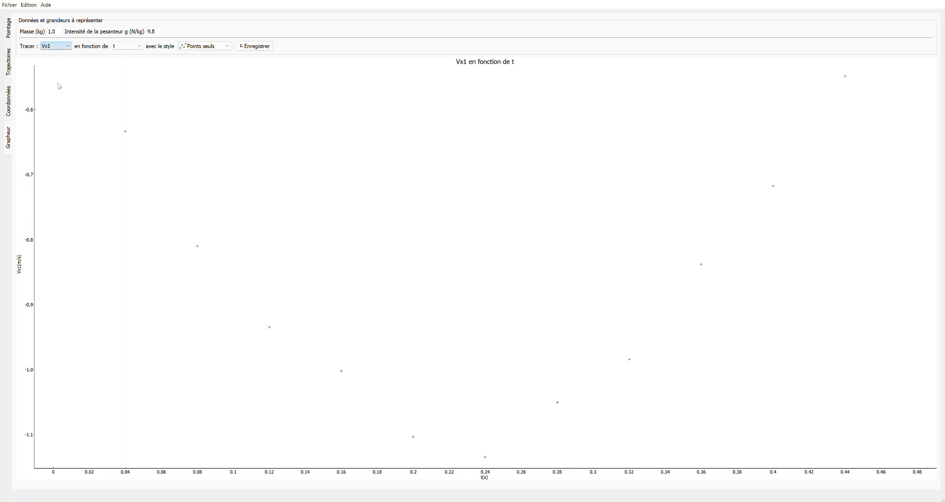